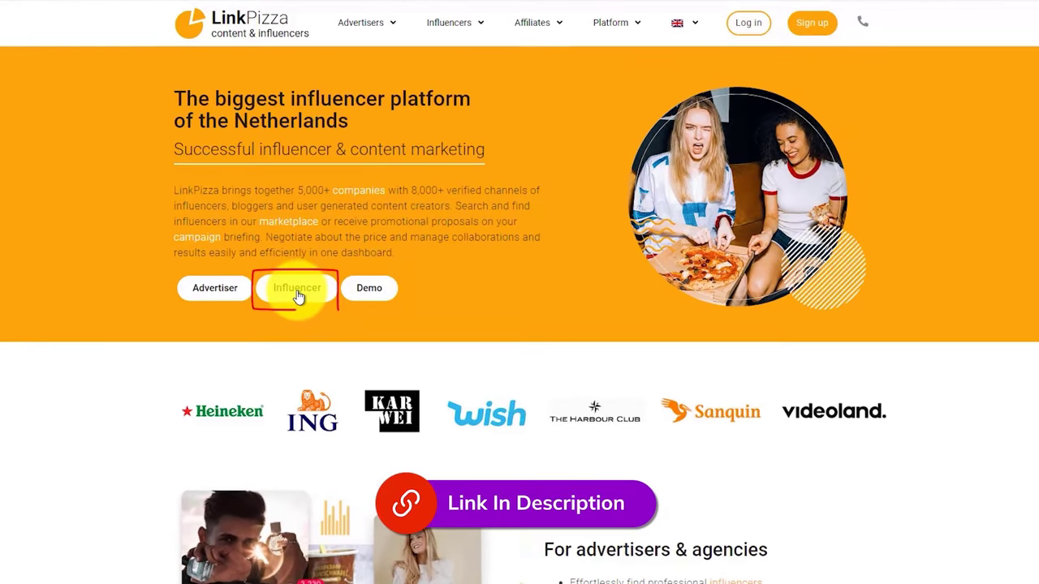
Step: Register a new LinkPizza publisher account as an influencer, accepting the general terms of service
left_click(319, 280)
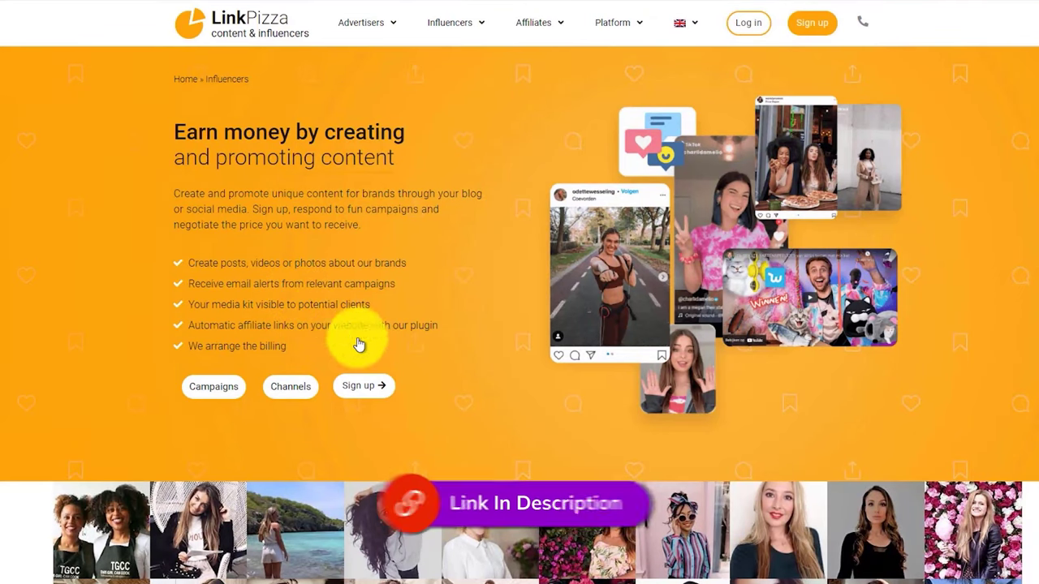
left_click(365, 388)
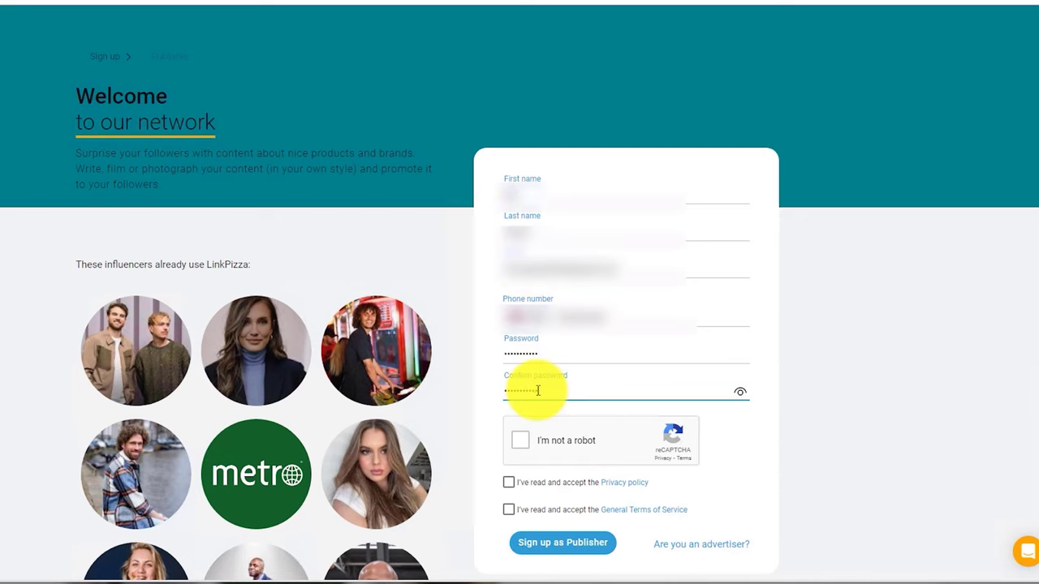
left_click(520, 440)
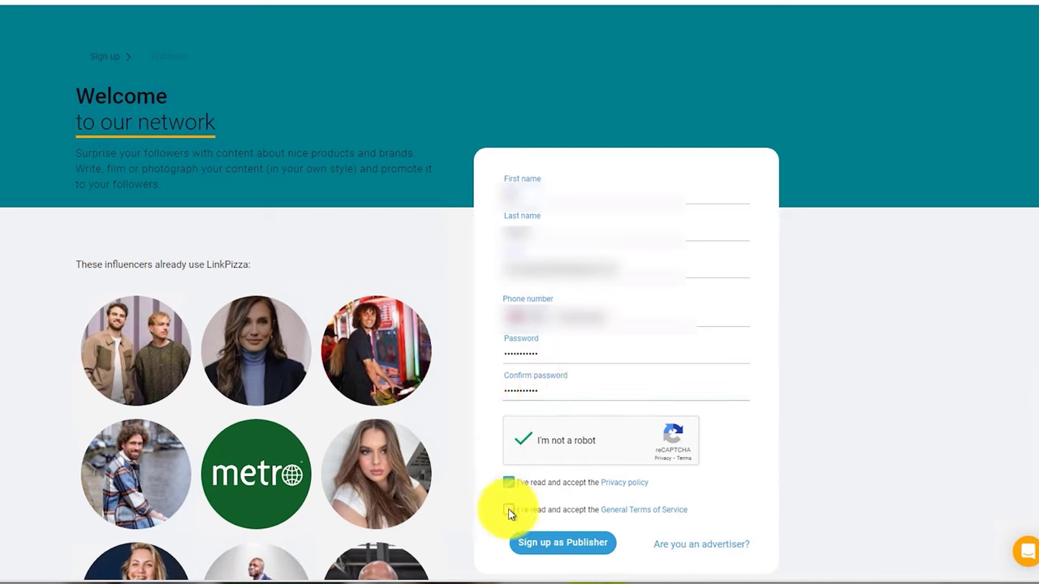
left_click(560, 542)
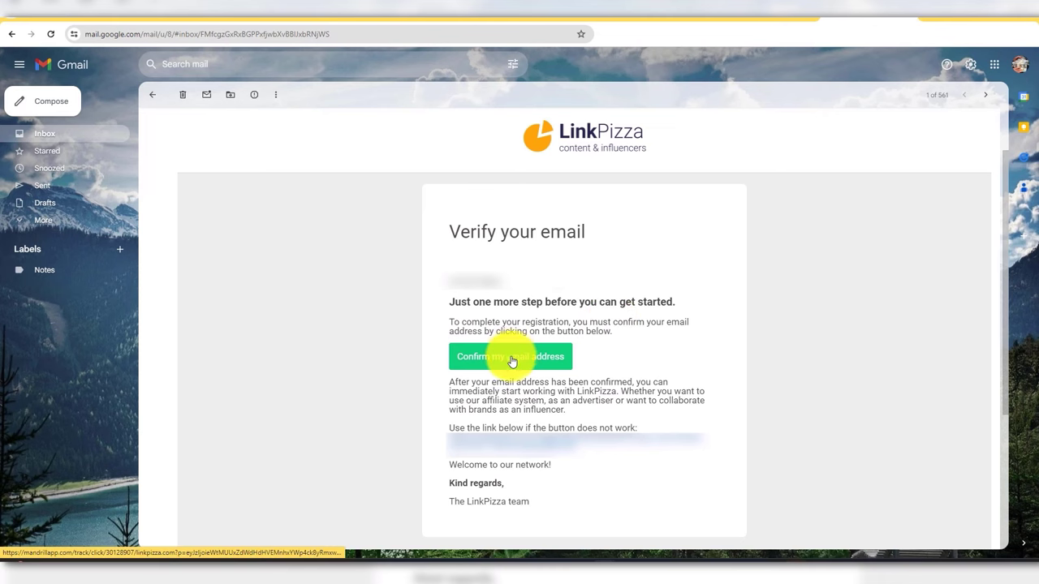
Step: Confirm the account email and write a biography ending 'reviewing business tools and software.'
left_click(511, 358)
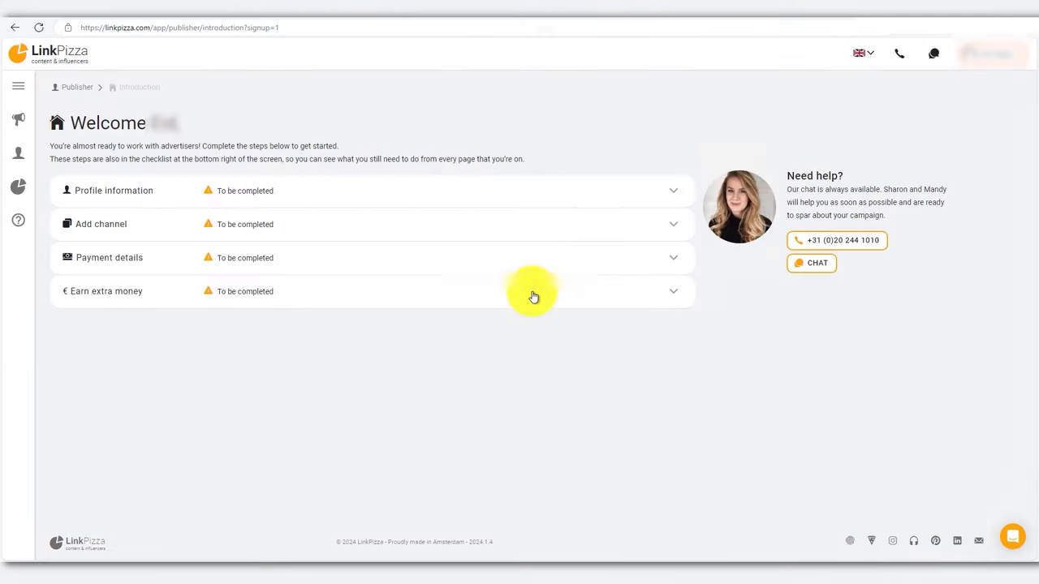
left_click(542, 193)
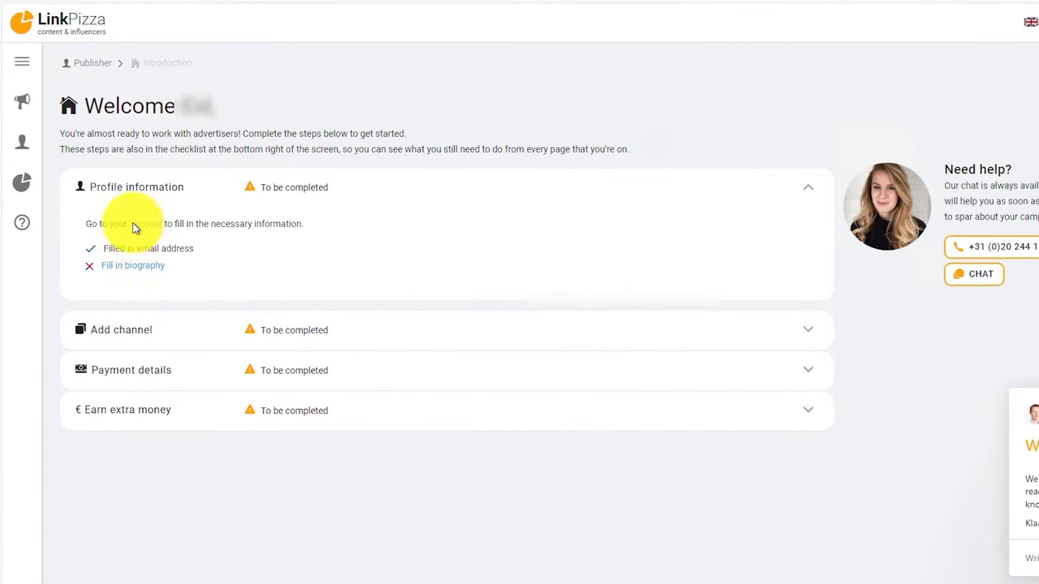
left_click(126, 273)
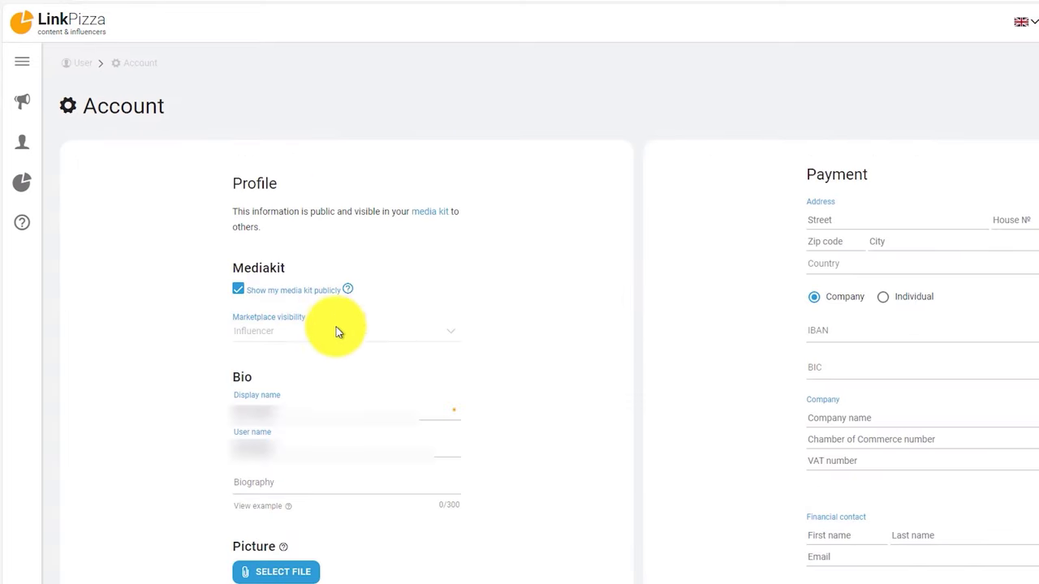
left_click(281, 486)
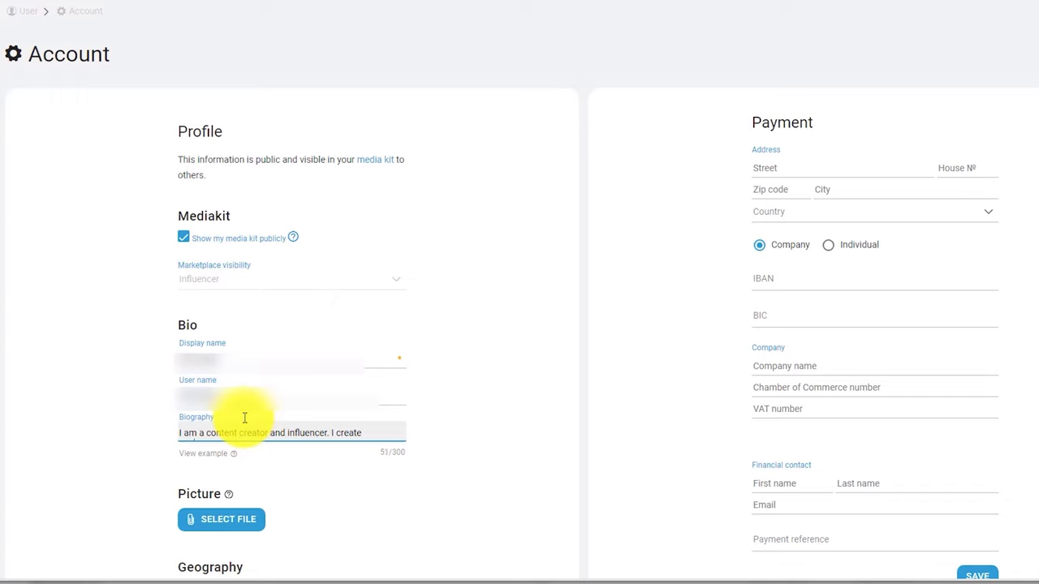
type("reviewing business tools")
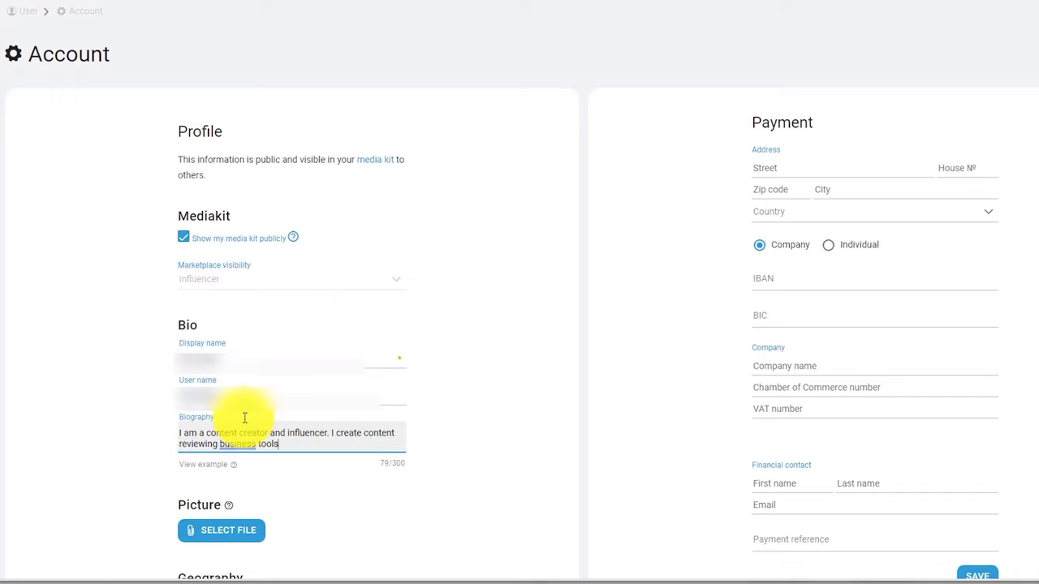
type(" and software.")
key("Tab")
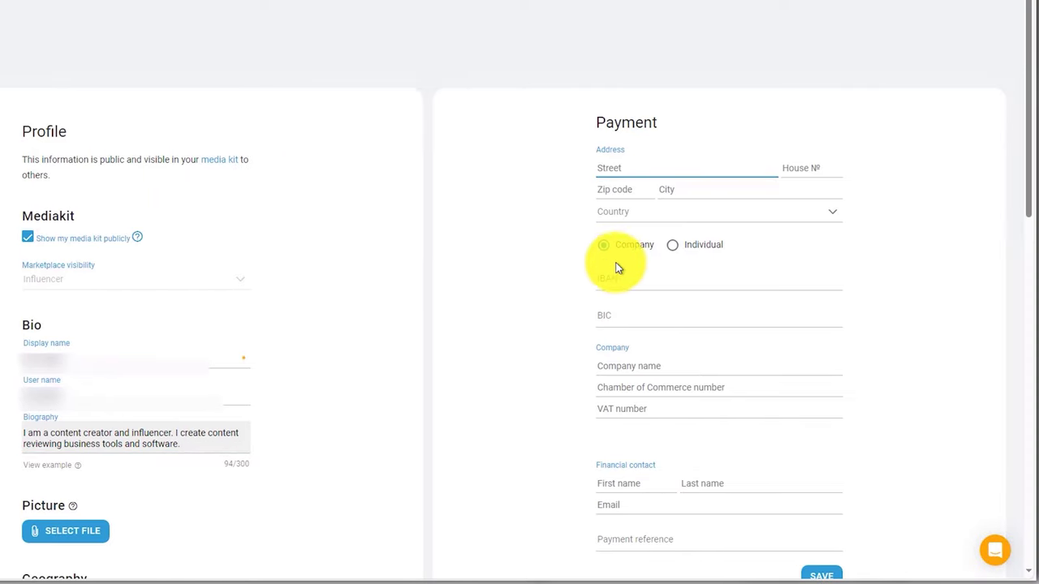
Step: Set the payment type to Individual
left_click(670, 245)
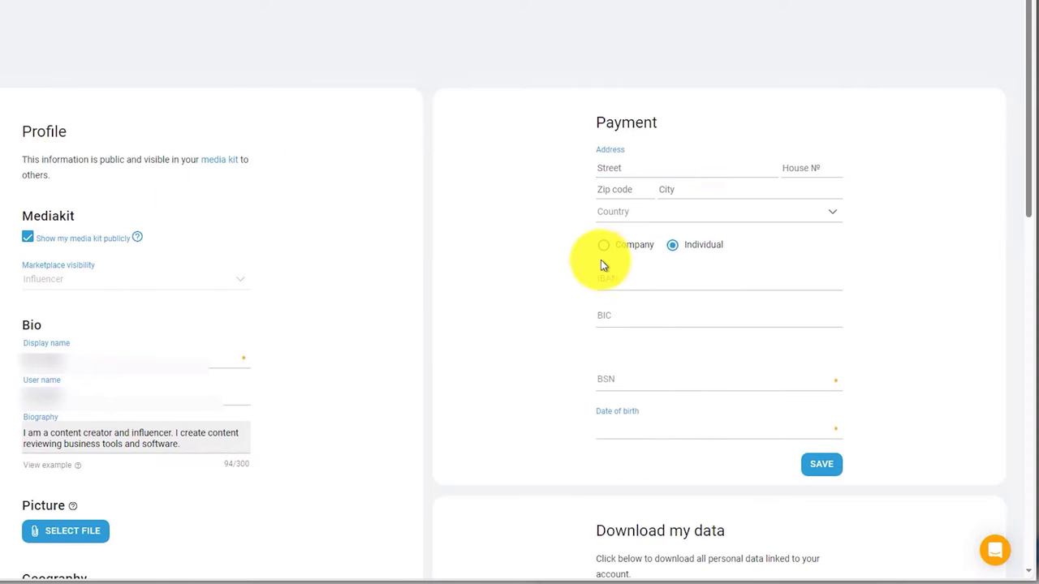
left_click(603, 247)
left_click(671, 245)
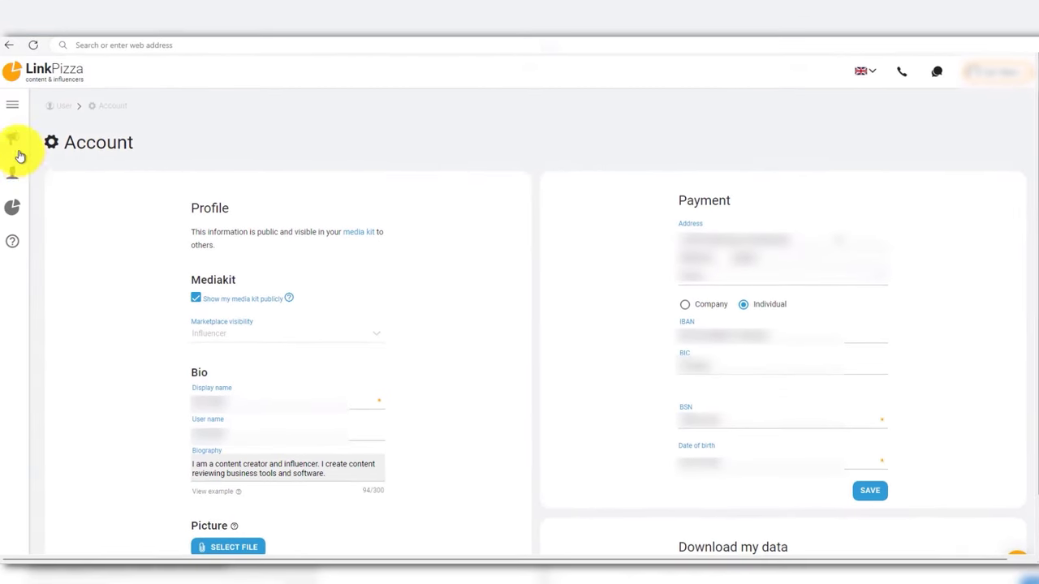
Step: Go to the Publisher Channels list and start adding a new channel
left_click(18, 209)
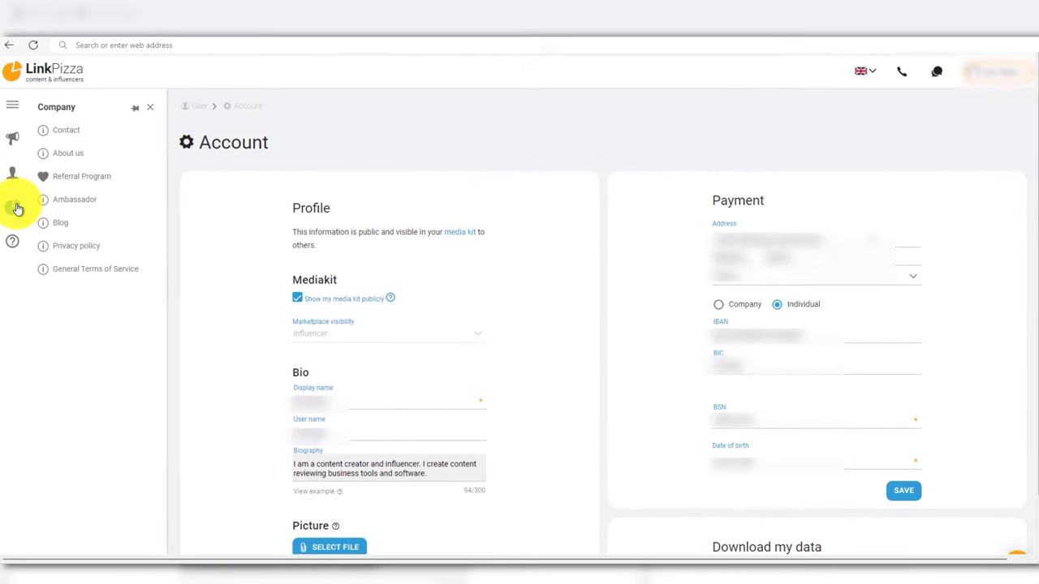
left_click(12, 179)
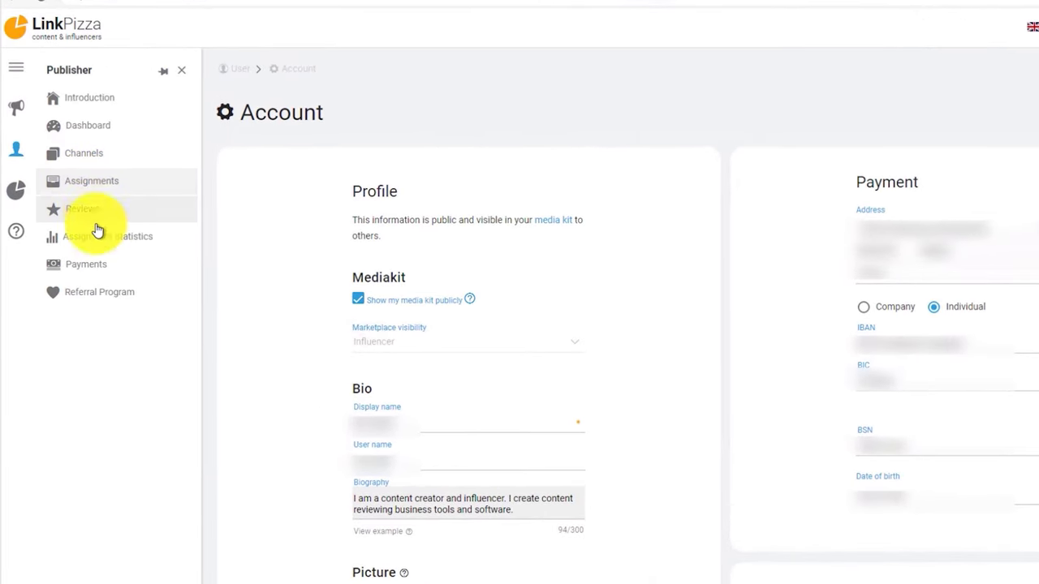
left_click(90, 154)
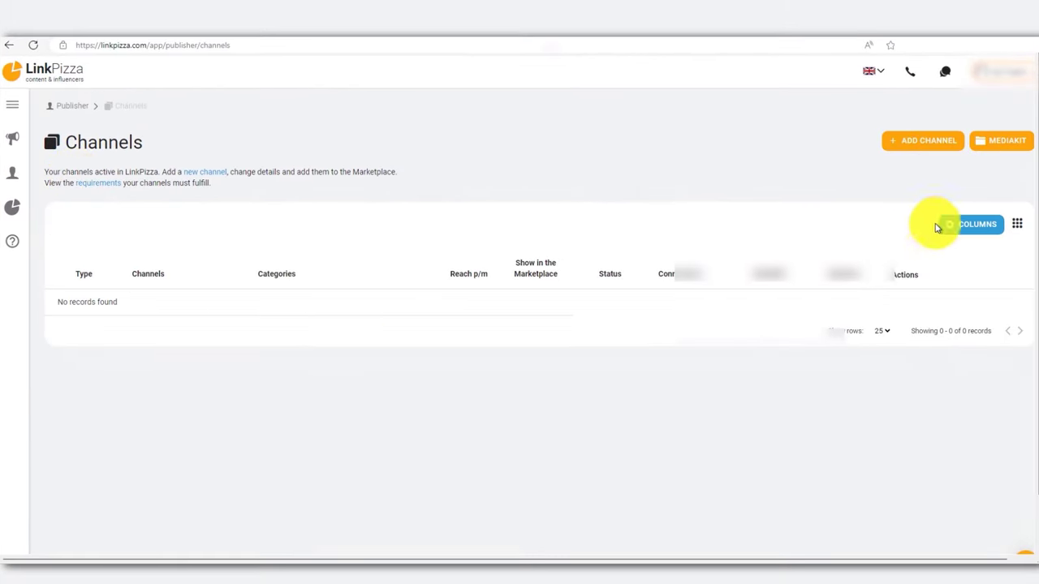
left_click(920, 146)
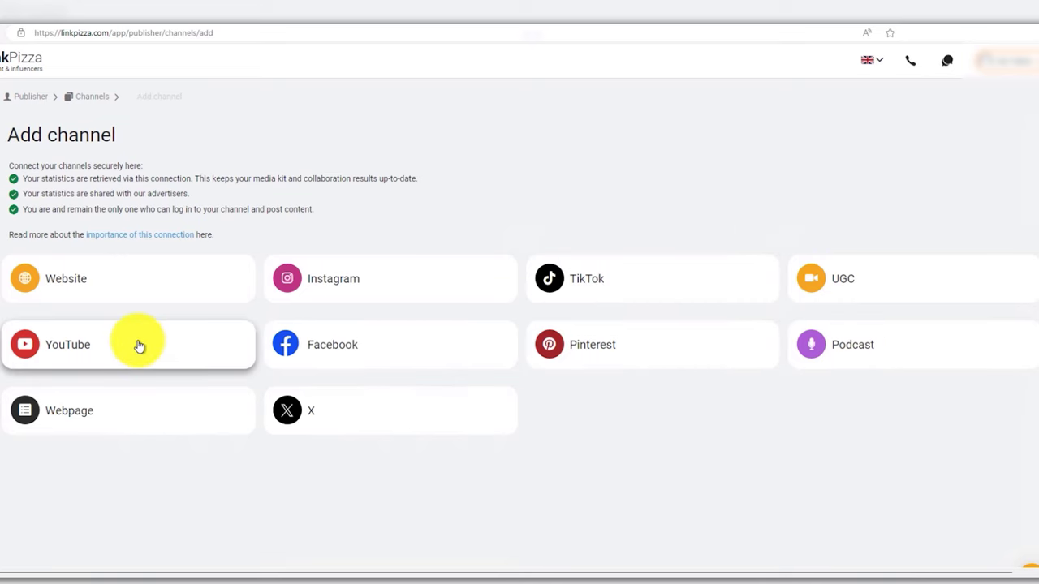
Step: Add the YouTube channel by pasting its URL manually, then connect it with a Google account
left_click(82, 344)
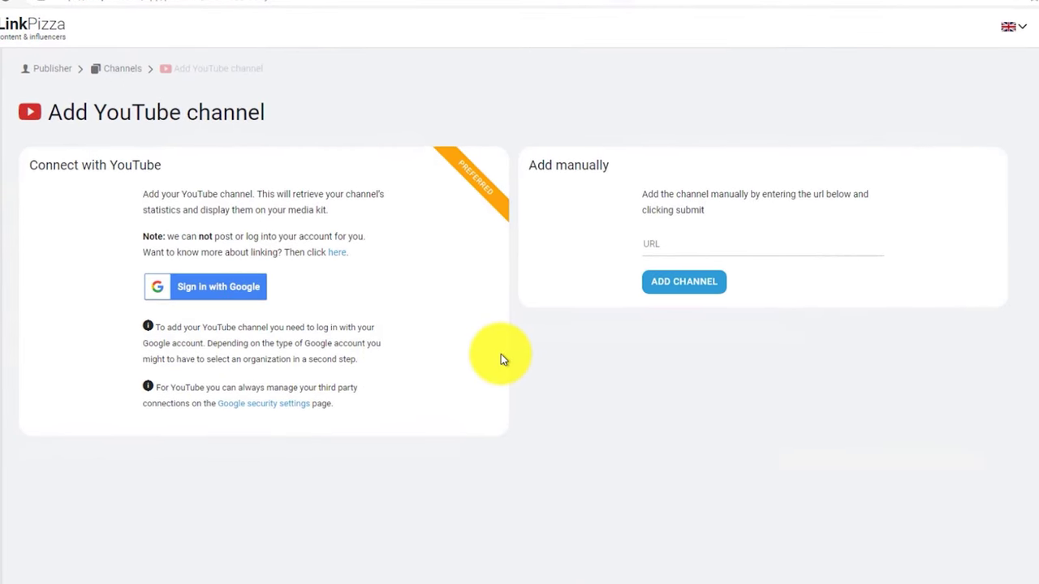
left_click(698, 244)
key("ctrl+v")
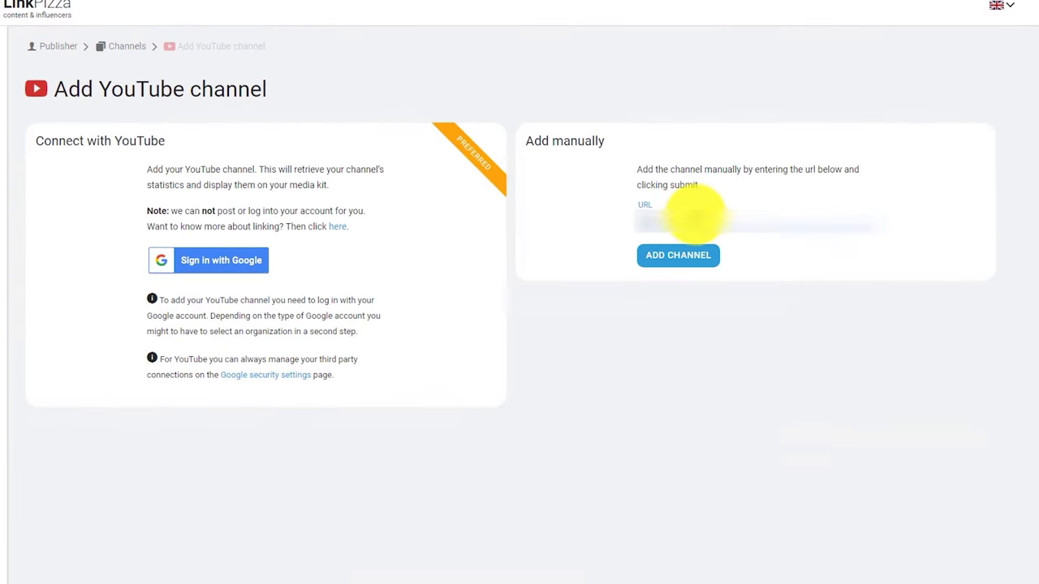
left_click(677, 263)
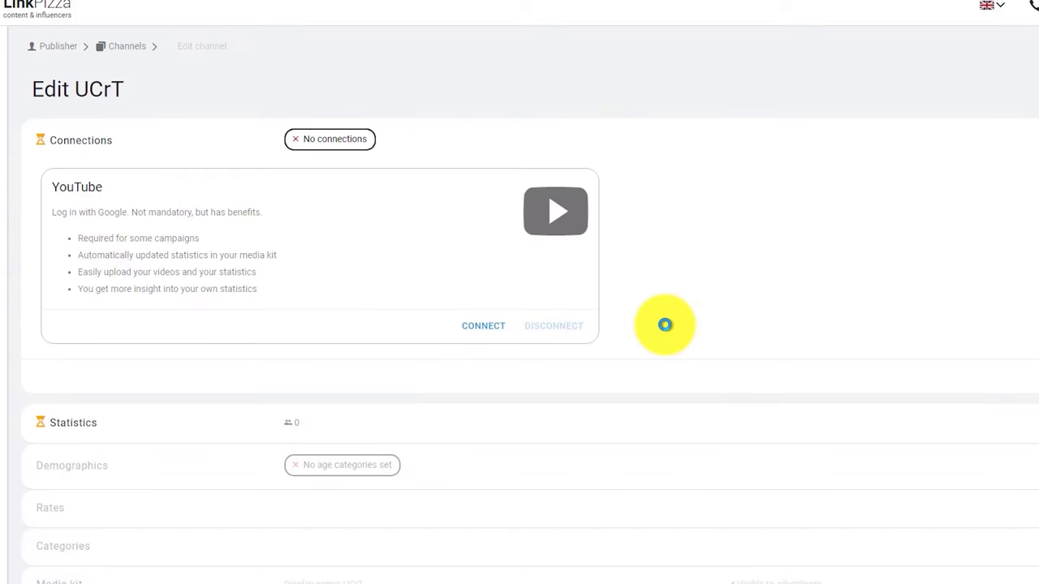
left_click(484, 328)
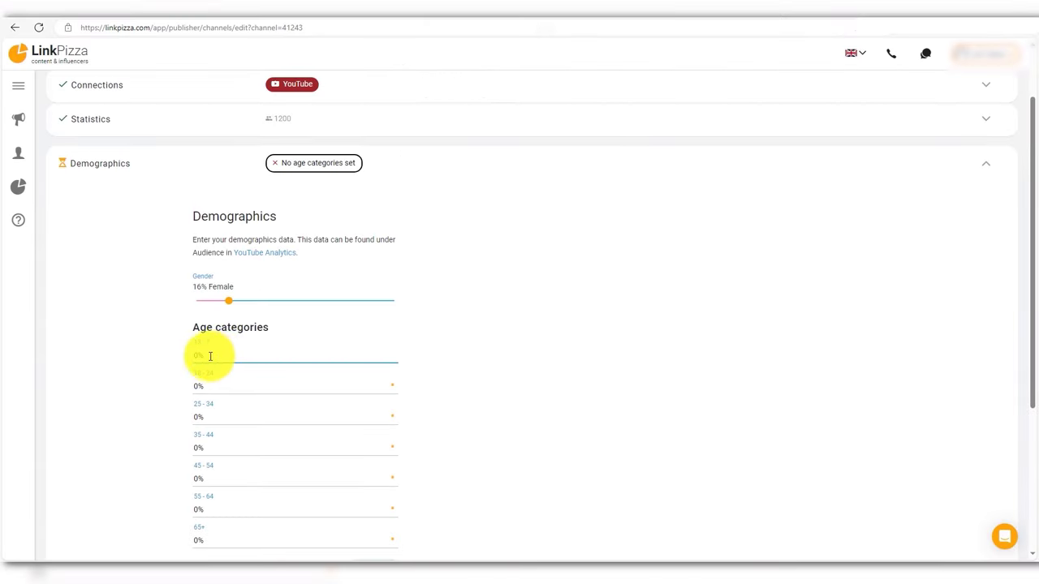
Step: Enter audience ages 50% 13–17, 40% 18–24 and 10% 25–34, preview the chart, and continue
type("50")
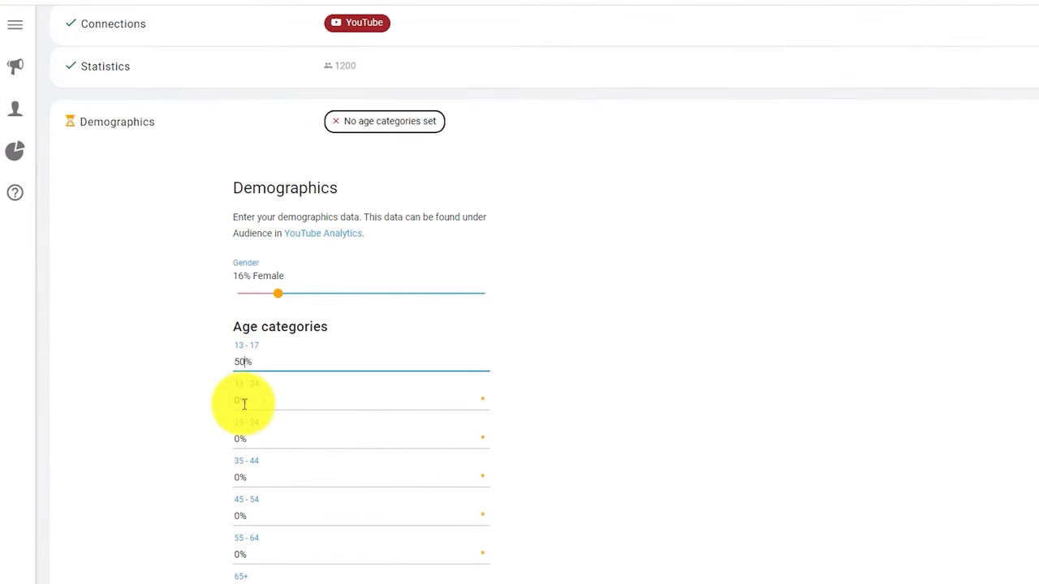
left_click(244, 403)
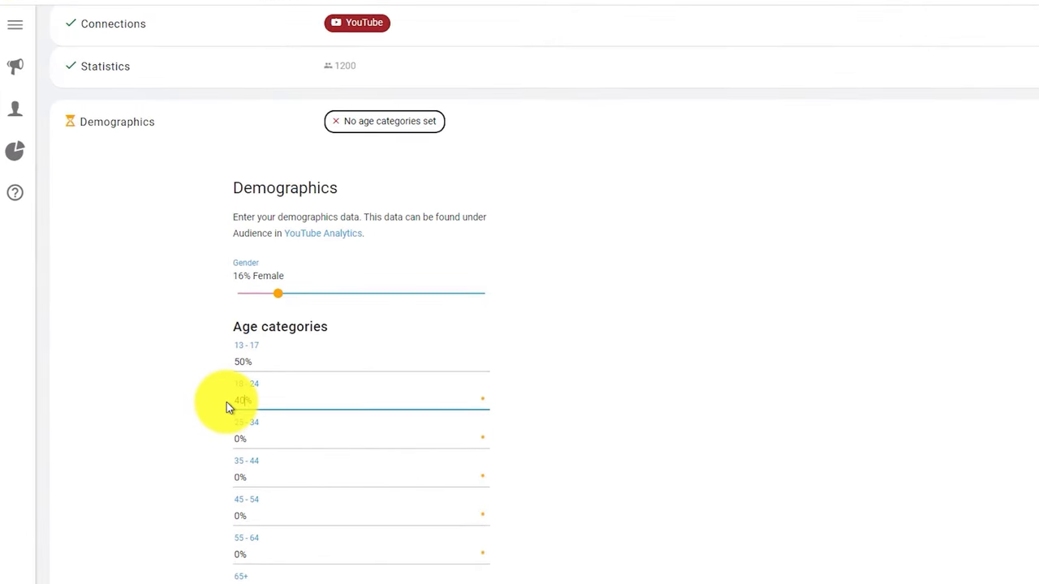
type("40")
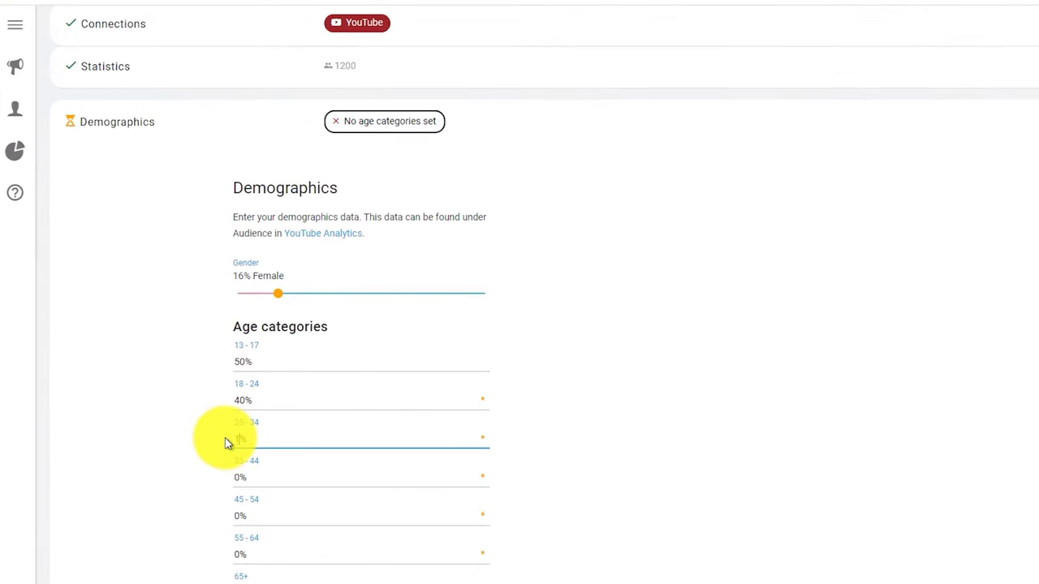
left_click(227, 443)
type("10")
scroll(227, 442, "down", 4)
left_click(456, 337)
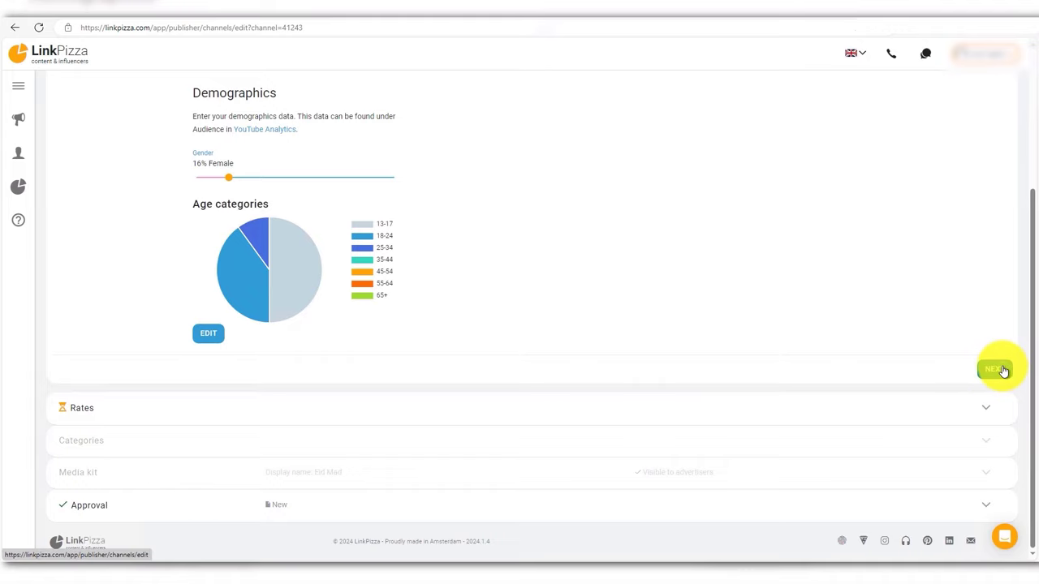
left_click(998, 370)
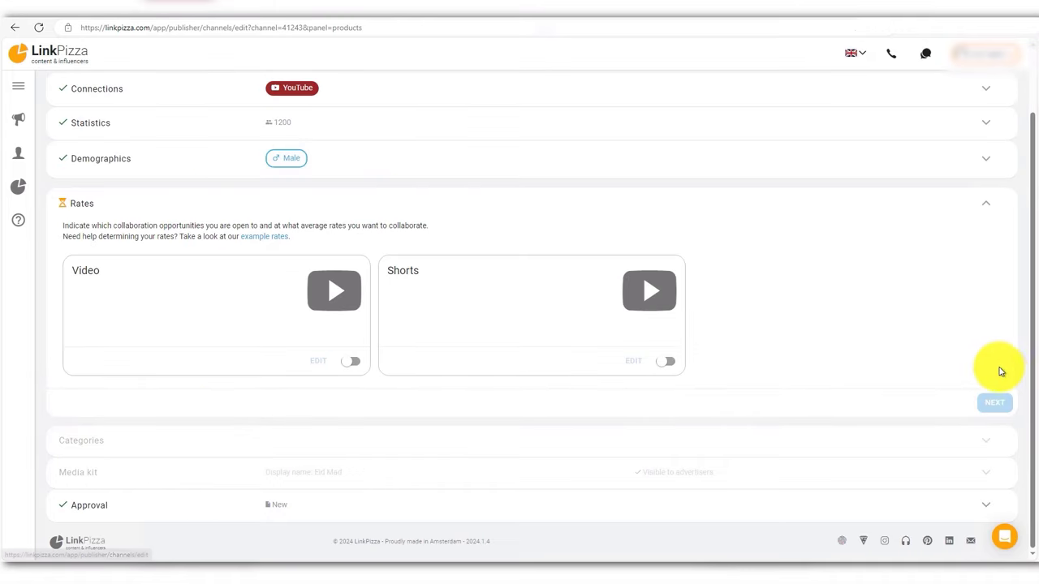
Step: Price Shorts at €10 and enable Video at 50, saving both rates, then proceed
left_click(669, 363)
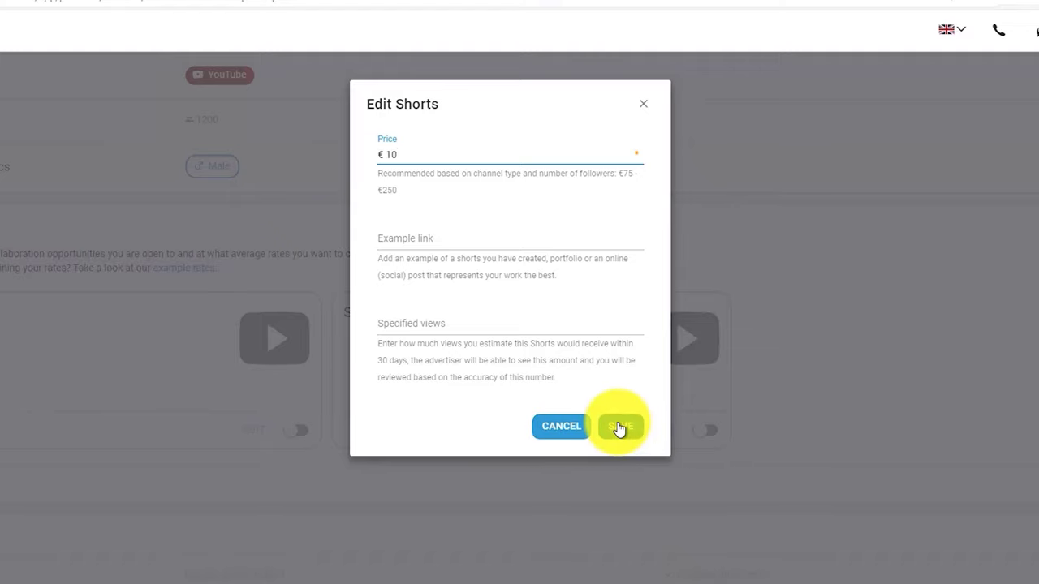
left_click(619, 428)
left_click(297, 430)
type("50")
left_click(622, 425)
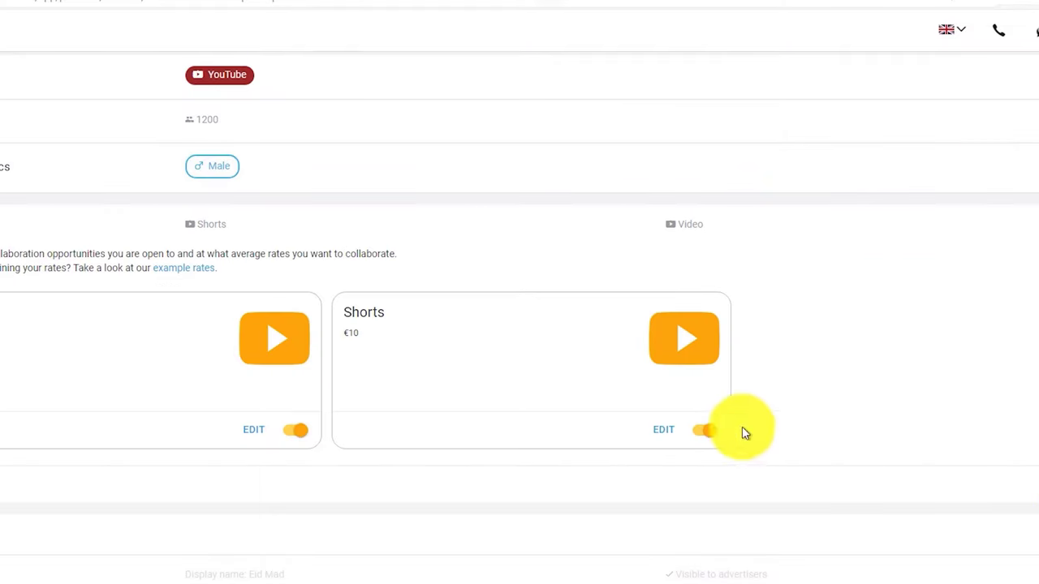
left_click(997, 464)
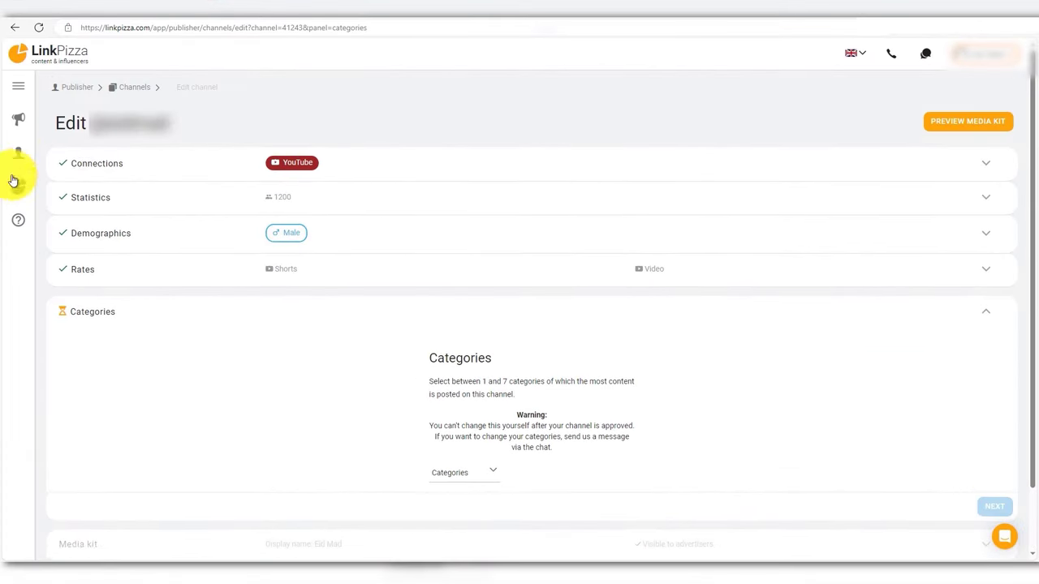
Step: From the Welcome page's Earn extra money step, send a chat message requesting affiliate status
left_click(18, 153)
left_click(73, 116)
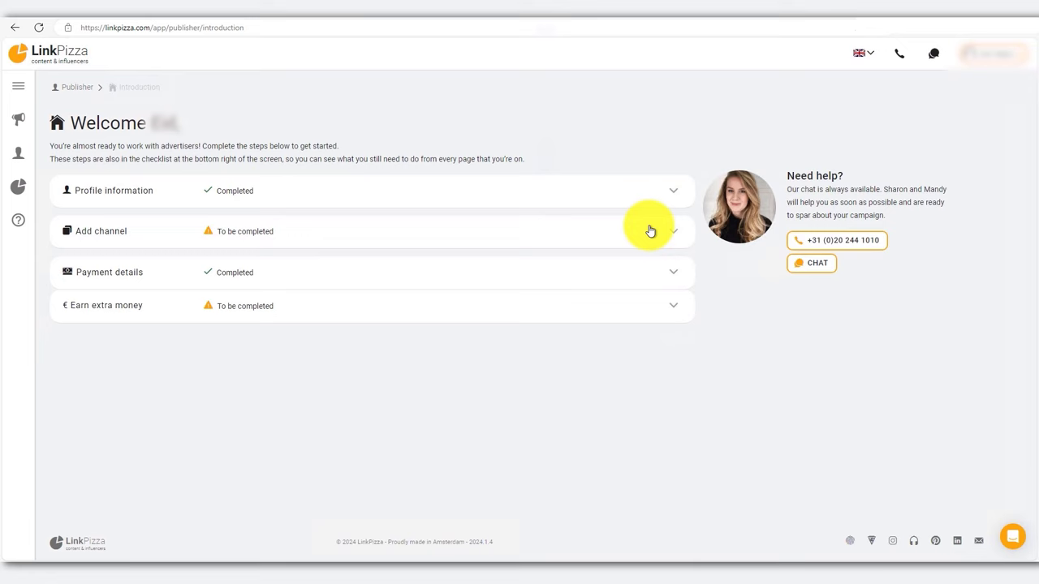
left_click(613, 291)
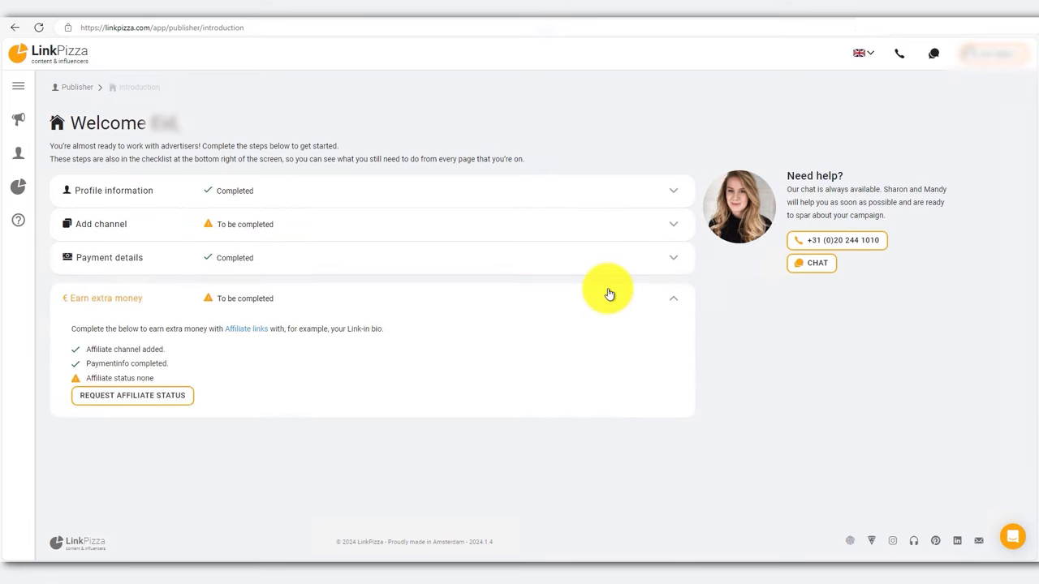
left_click(149, 399)
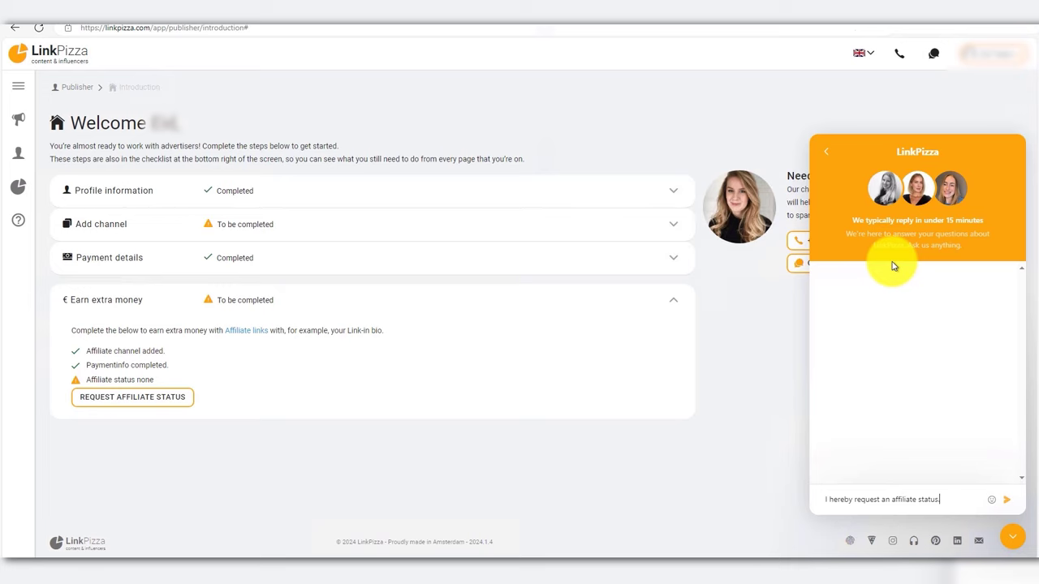
key("Return")
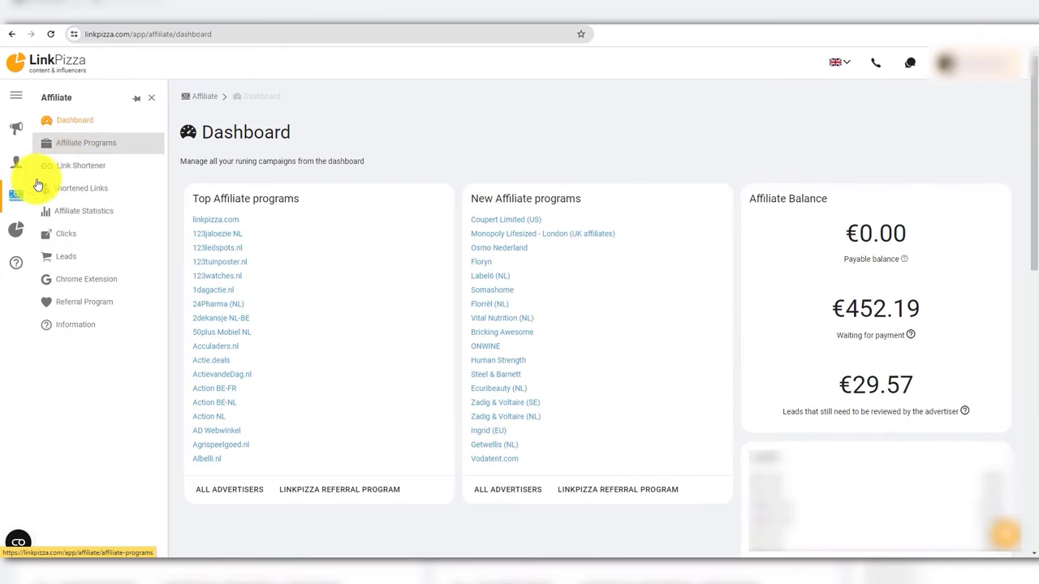
Step: Open Affiliate Programs and scroll through the top advertisers' commission table
left_click(19, 199)
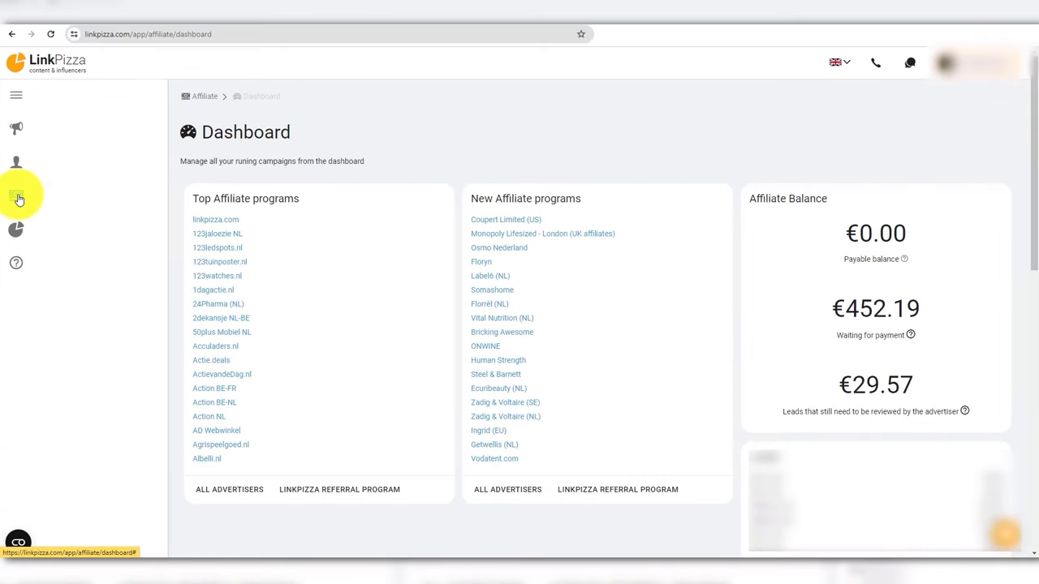
left_click(16, 200)
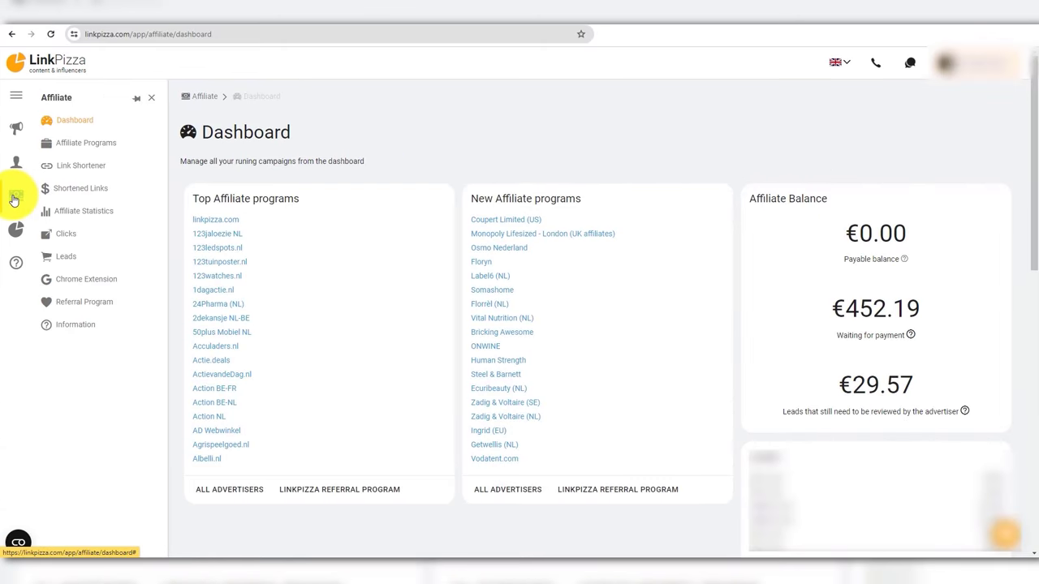
left_click(75, 161)
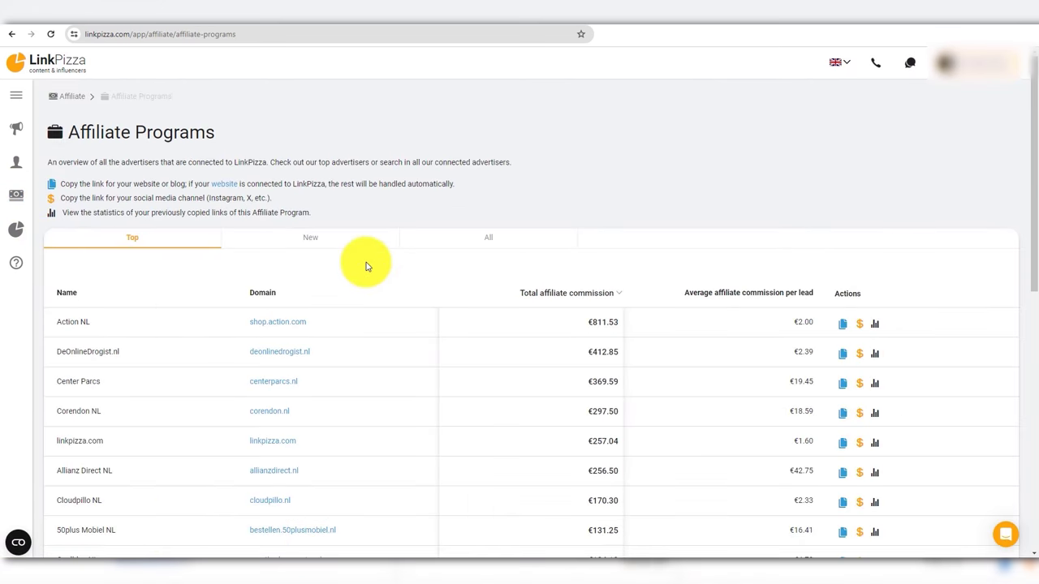
scroll(365, 266, "down", 5)
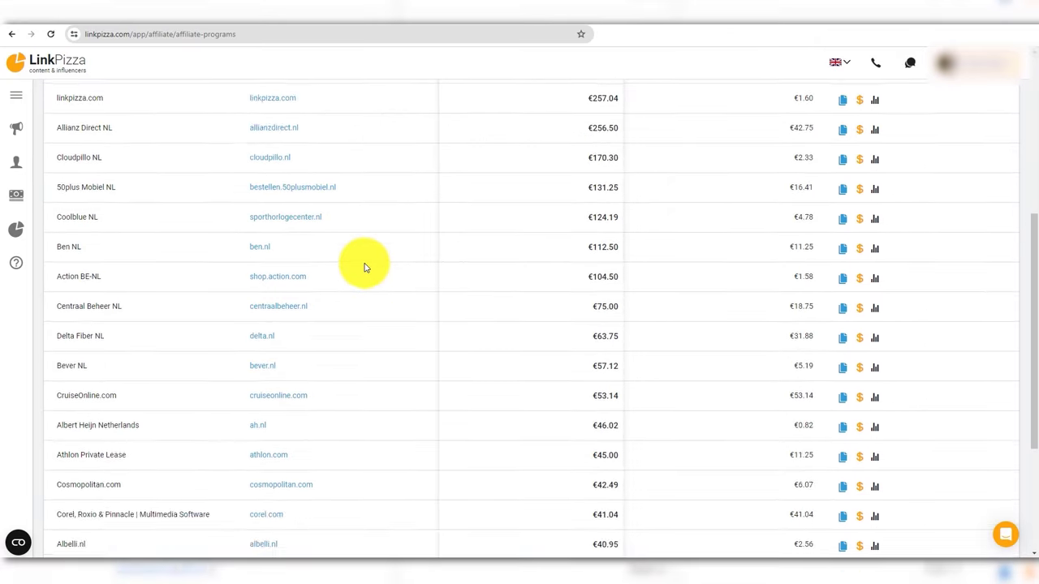
scroll(365, 268, "down", 2)
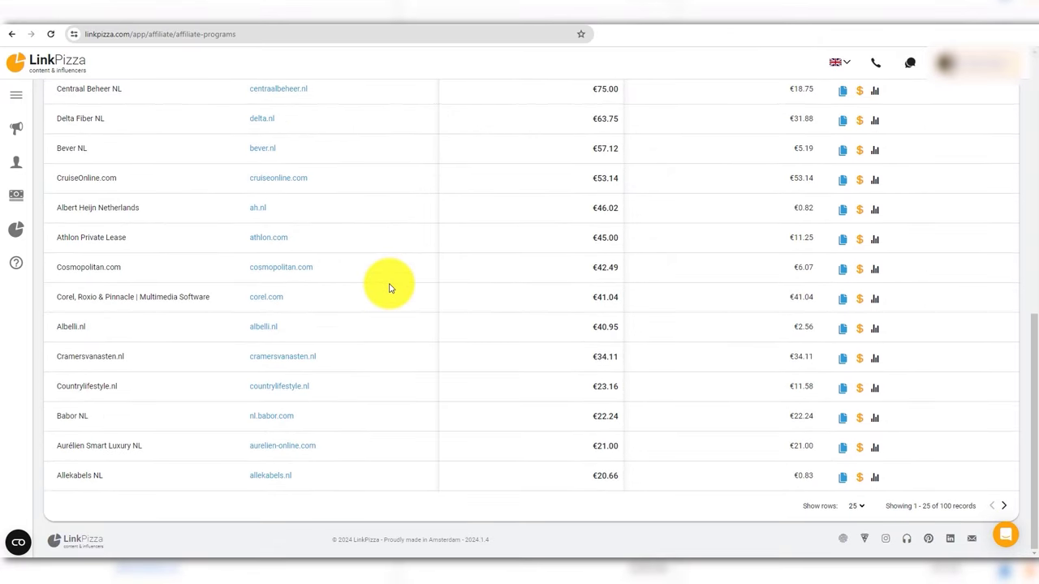
scroll(390, 288, "up", 7)
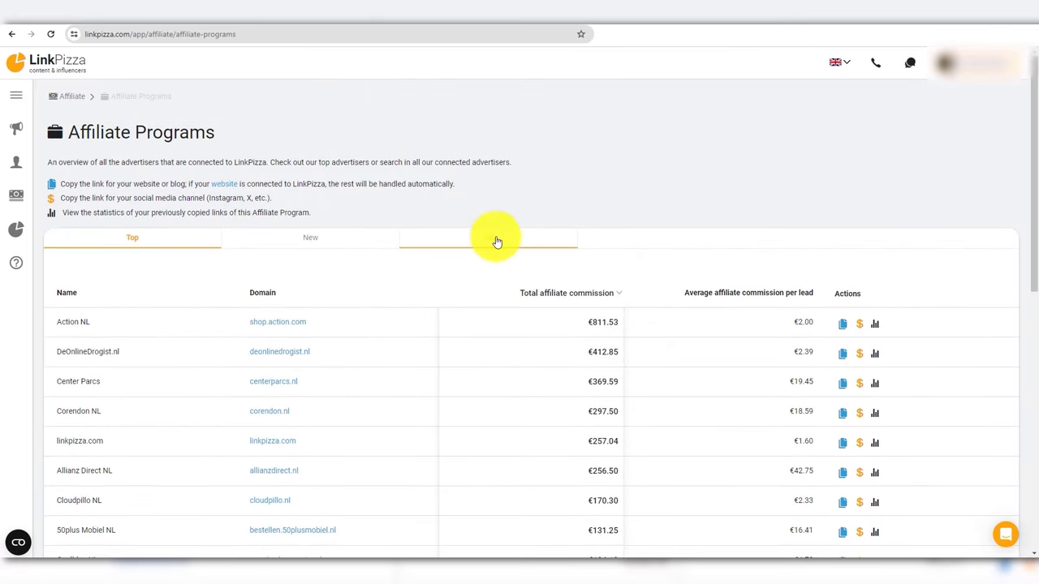
Step: Switch to the All advertisers view, check the 5291 total at the pagination, and return to the top
left_click(496, 240)
scroll(496, 244, "down", 8)
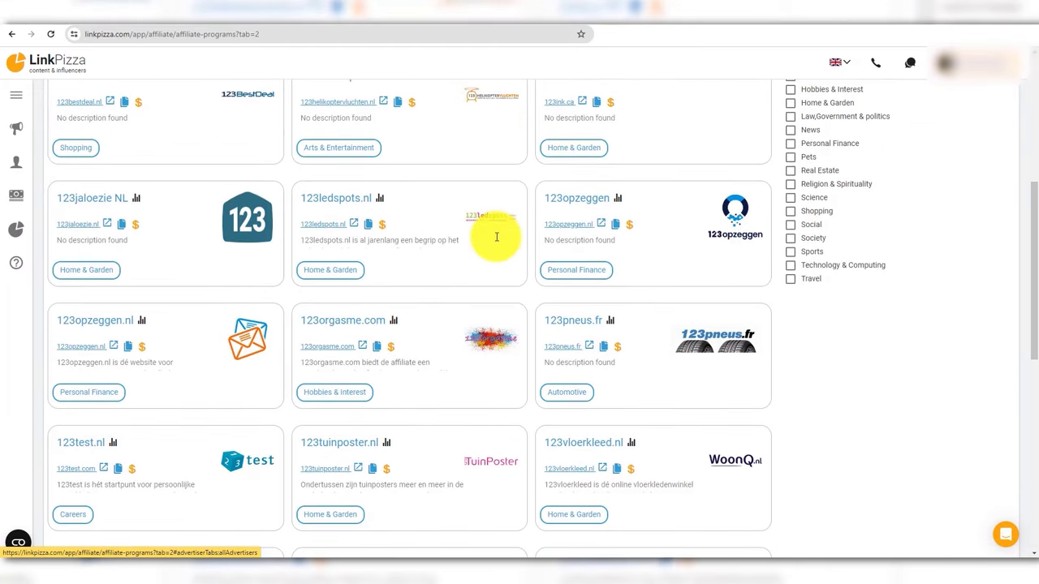
scroll(496, 244, "down", 2)
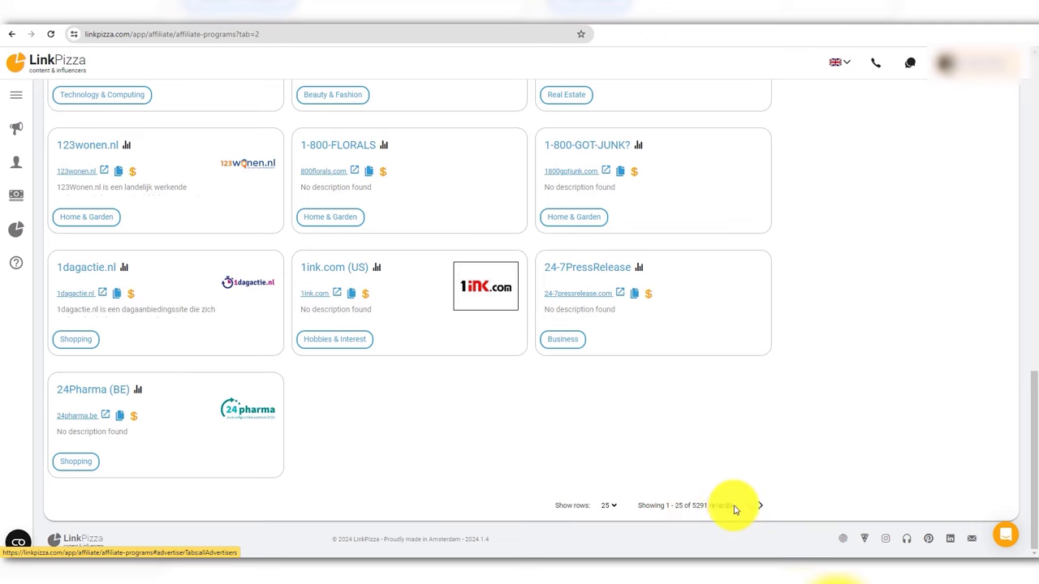
left_click_drag(731, 510, 704, 507)
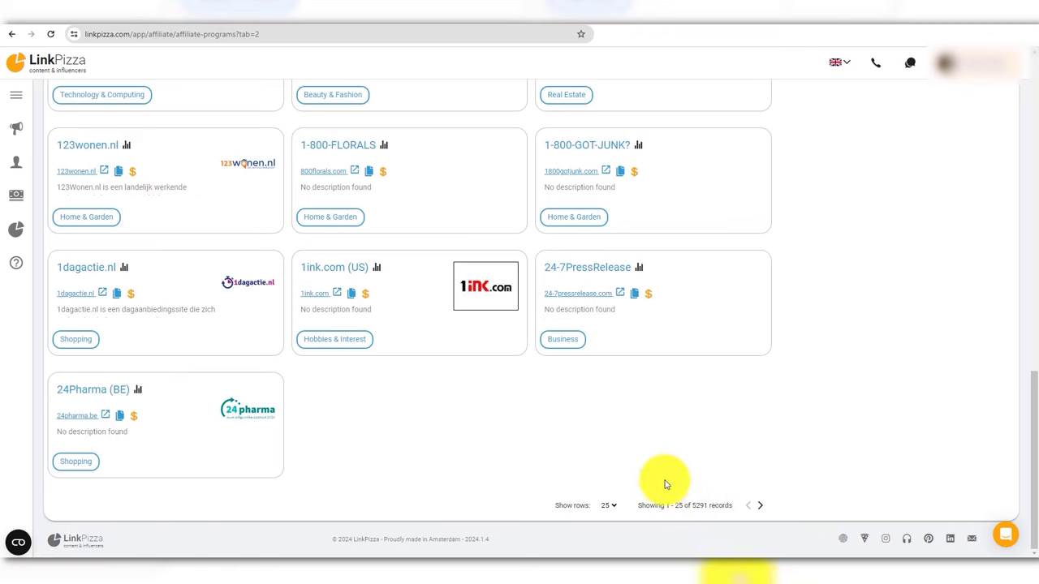
scroll(665, 485, "up", 8)
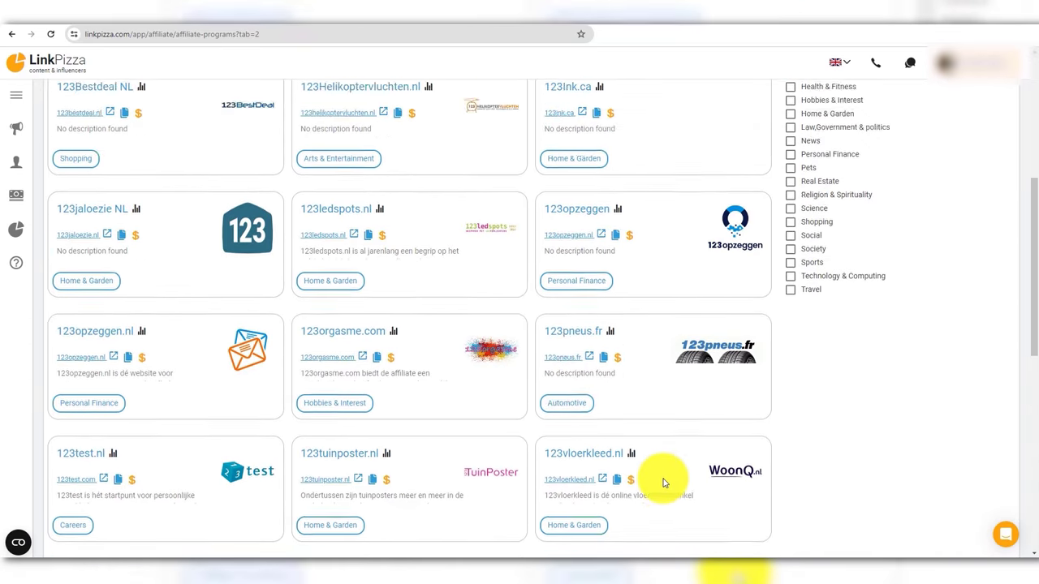
scroll(663, 483, "up", 4)
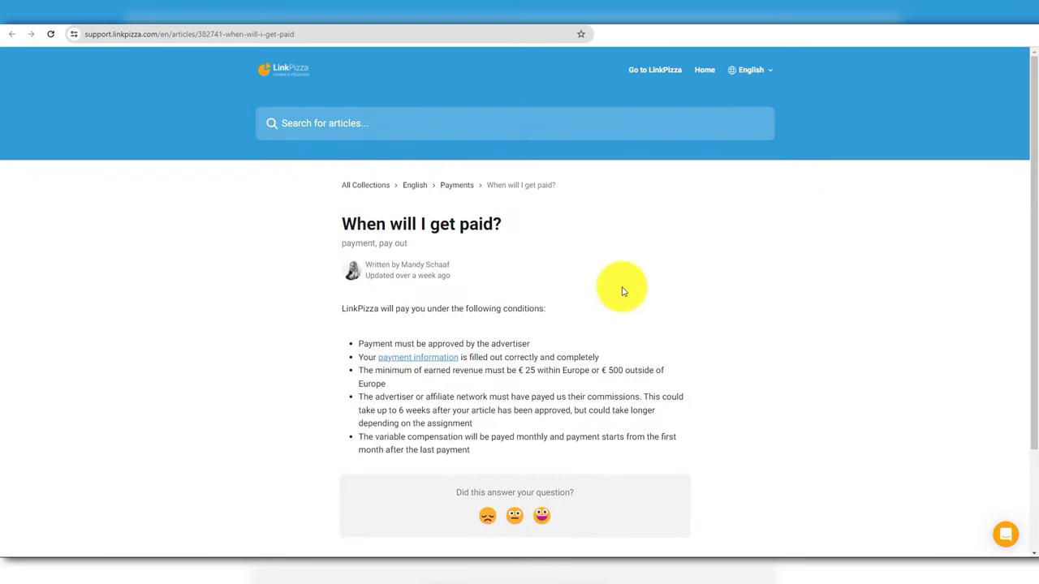
Step: Read the 'When will I get paid?' article, briefly highlighting the €25 minimum earnings condition
scroll(612, 284, "down", 1)
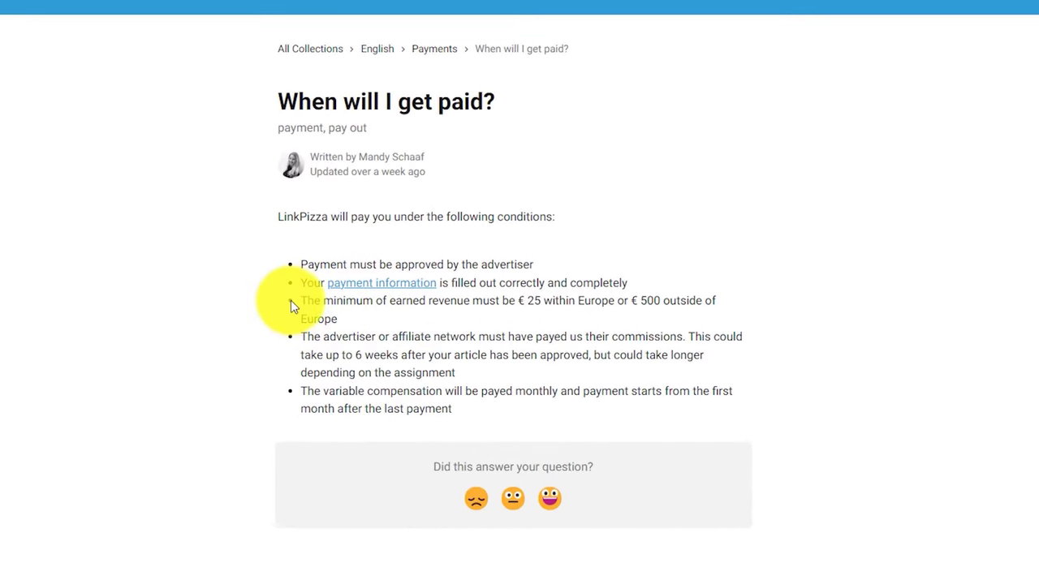
left_click_drag(305, 310, 345, 322)
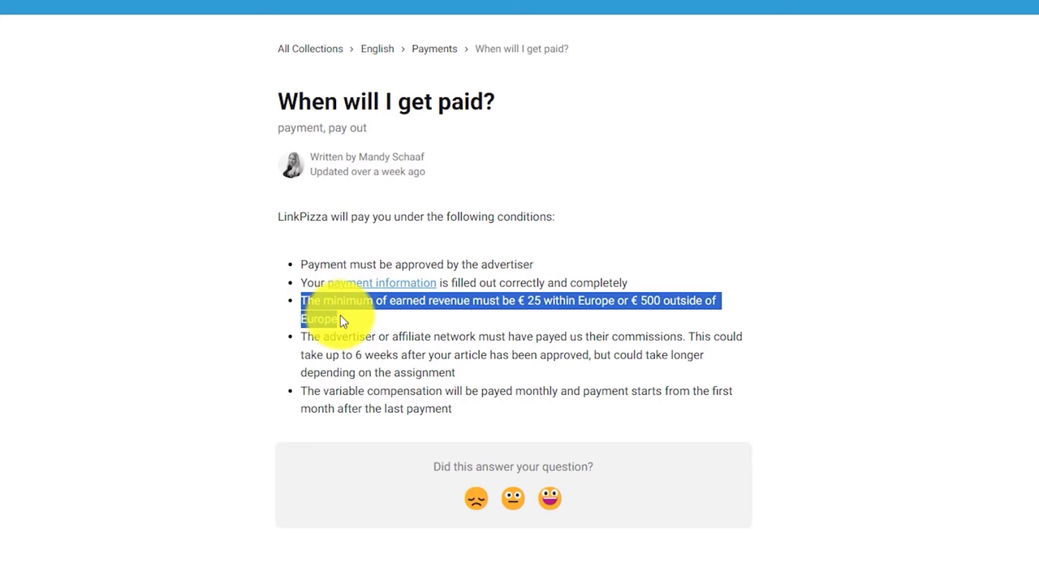
left_click(354, 322)
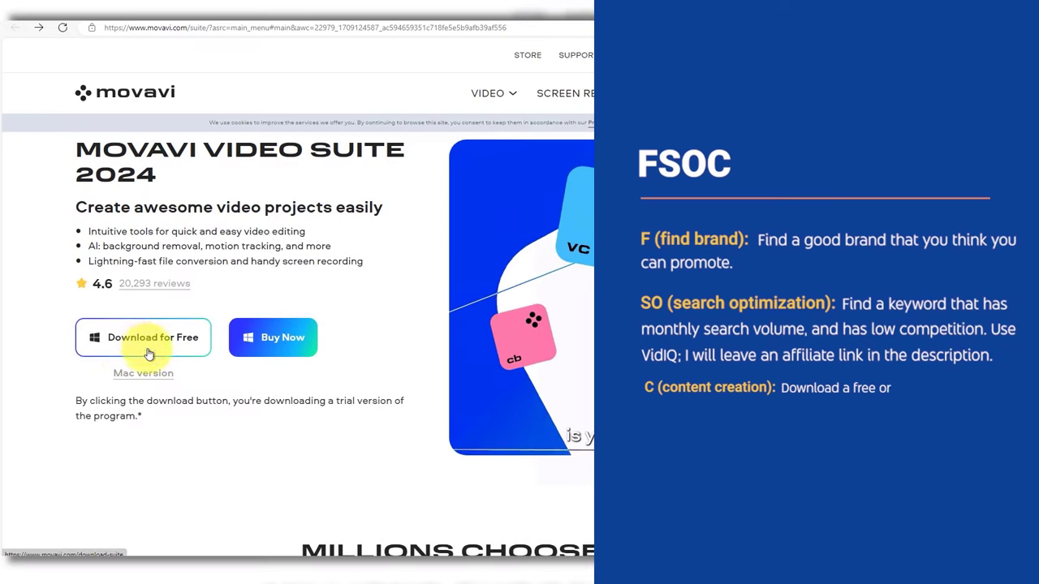
Step: Open Movavi Video Suite's Buy Now page and scroll through its pricing plans
left_click(264, 340)
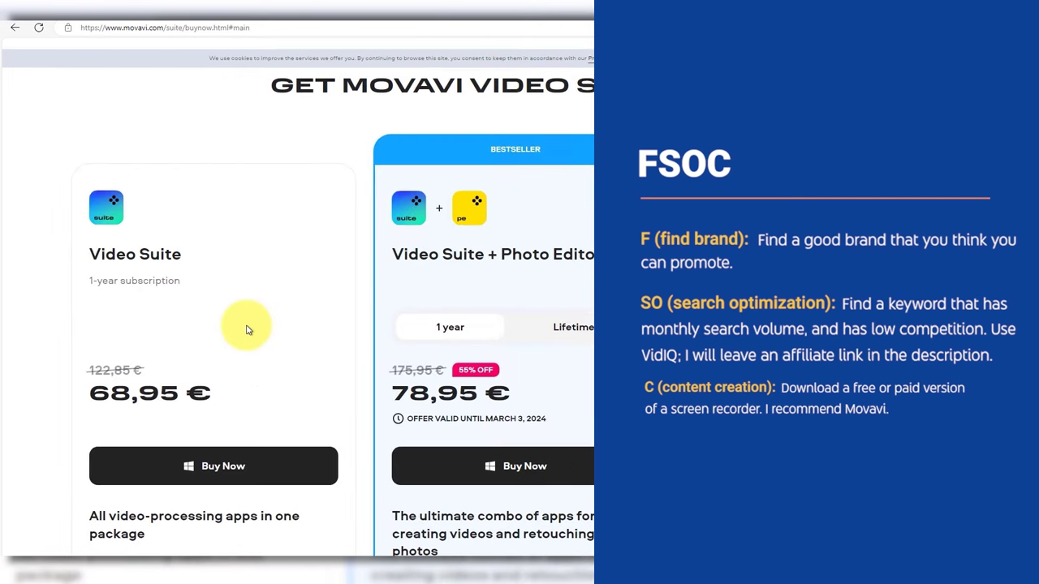
scroll(248, 330, "down", 1)
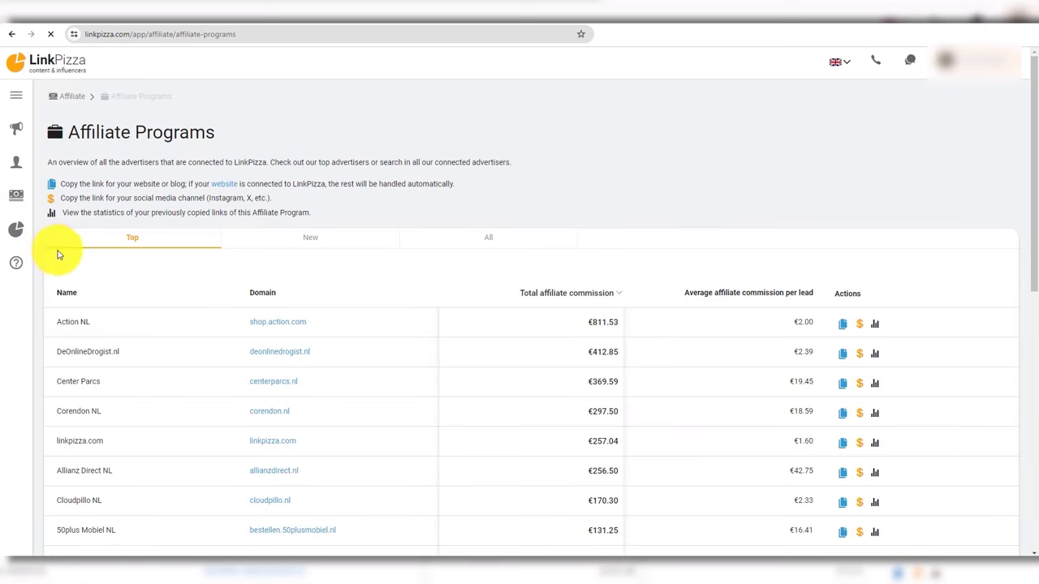
Step: Review the Top commission table, then list all advertisers as cards, starting with 123watches.nl
scroll(366, 266, "down", 1)
scroll(366, 266, "down", 7)
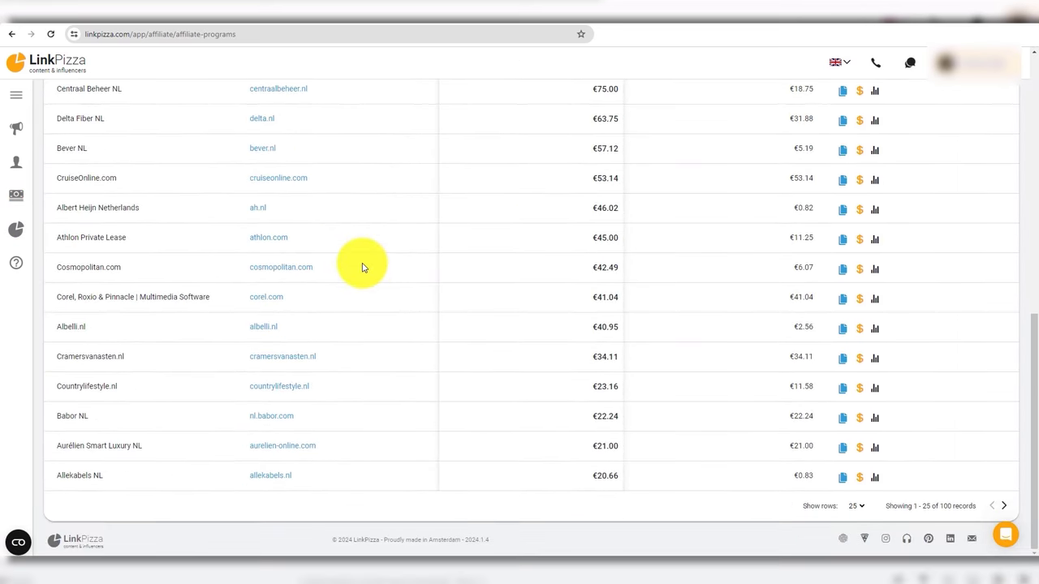
scroll(388, 287, "up", 8)
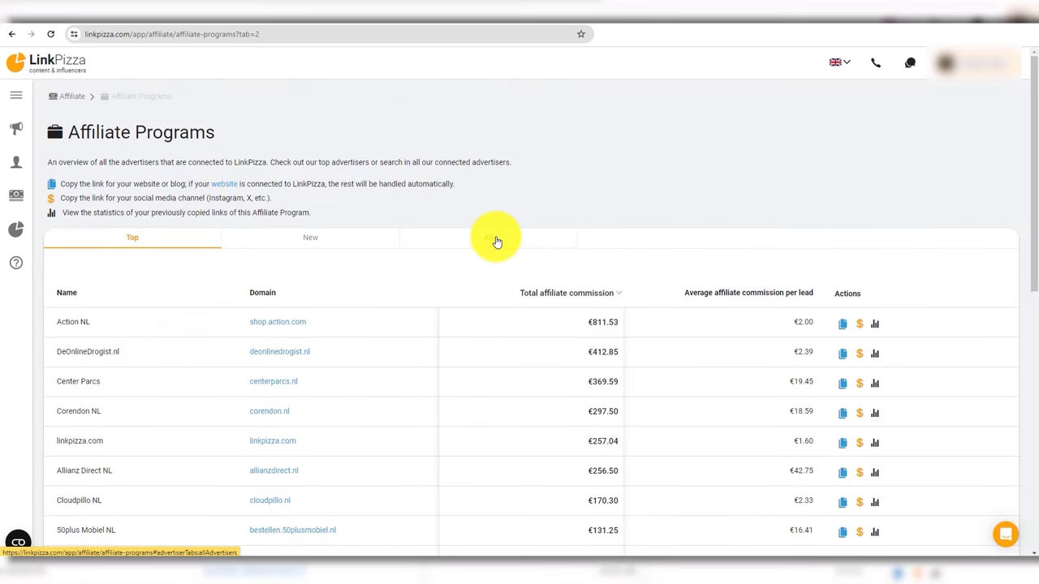
left_click(497, 242)
scroll(496, 241, "down", 12)
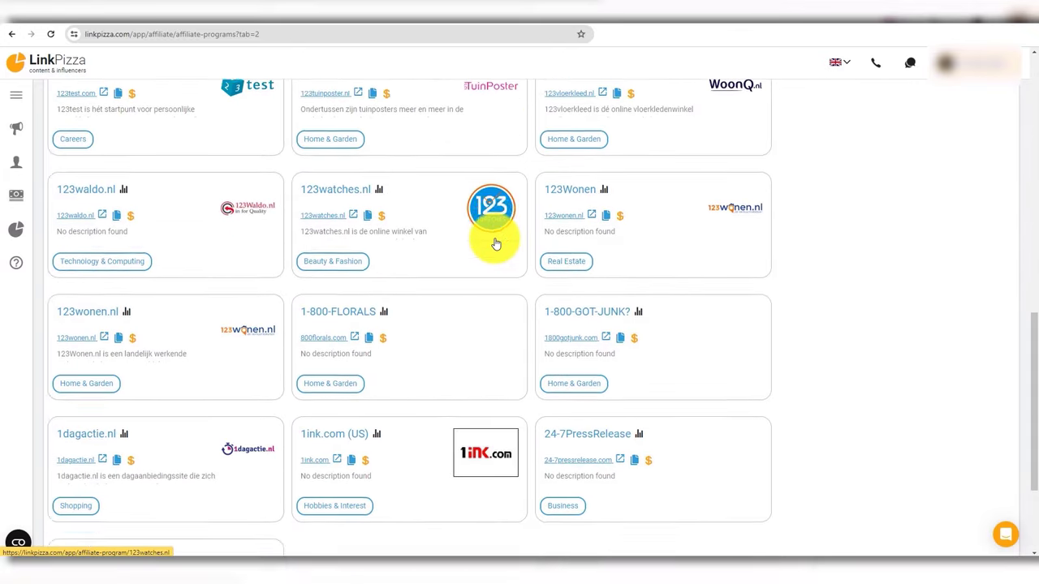